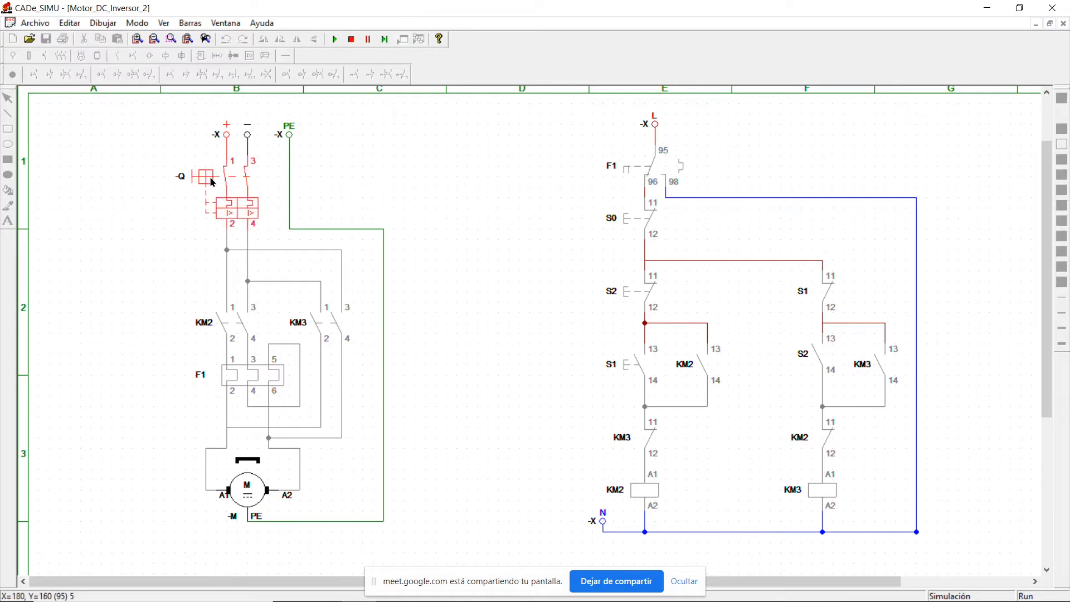
Test the motor reversal in the running simulation by alternately actuating pushbuttons S1, S2 and S1, and stop the simulation.
{"action": "left_click", "coordinate": [639, 361]}
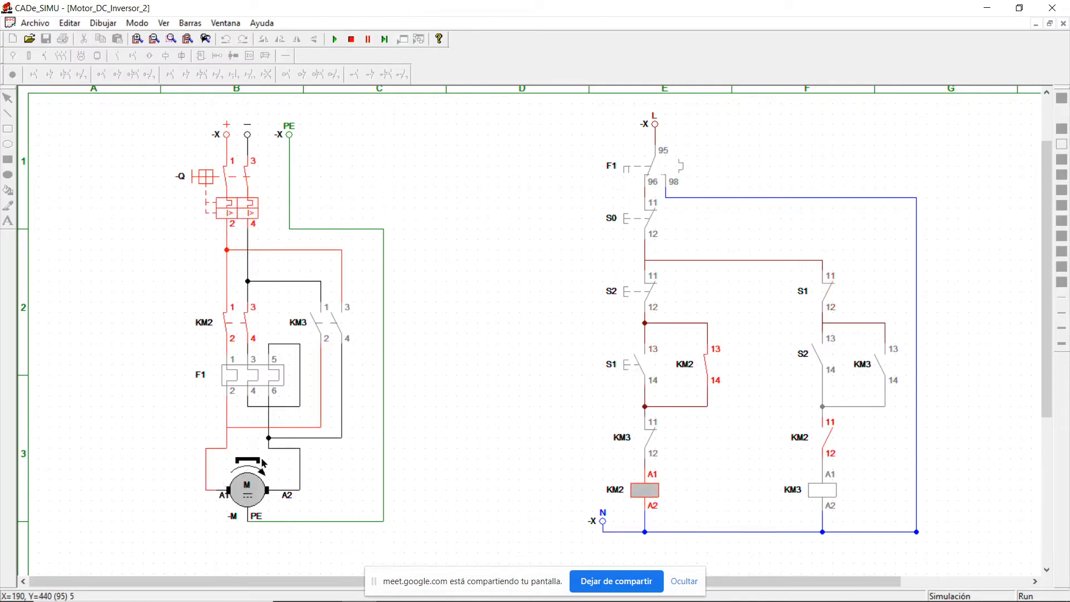
{"action": "left_click", "coordinate": [634, 291]}
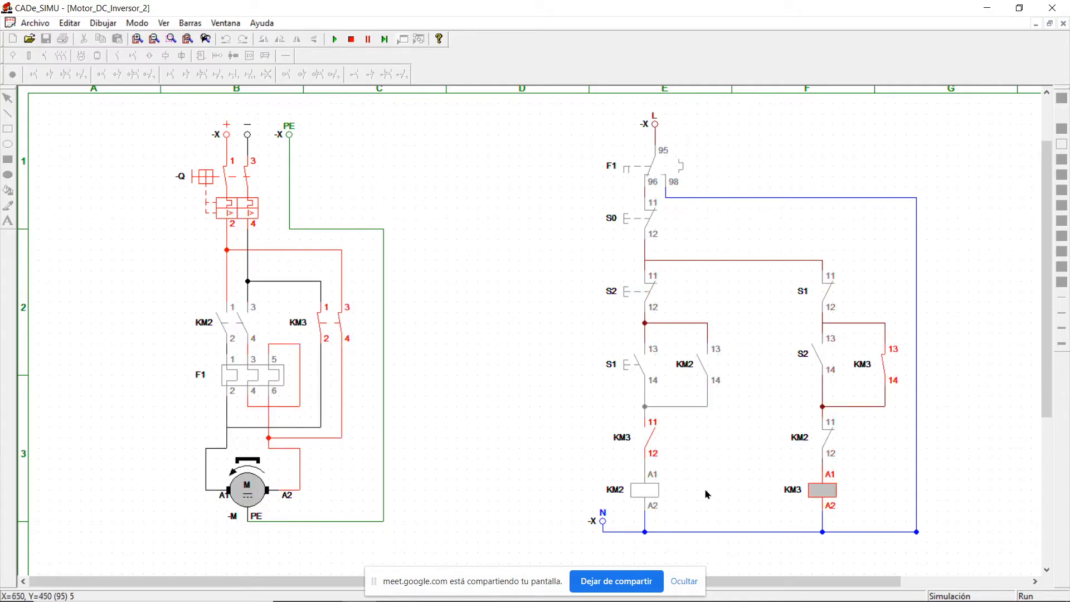
{"action": "left_click", "coordinate": [628, 366]}
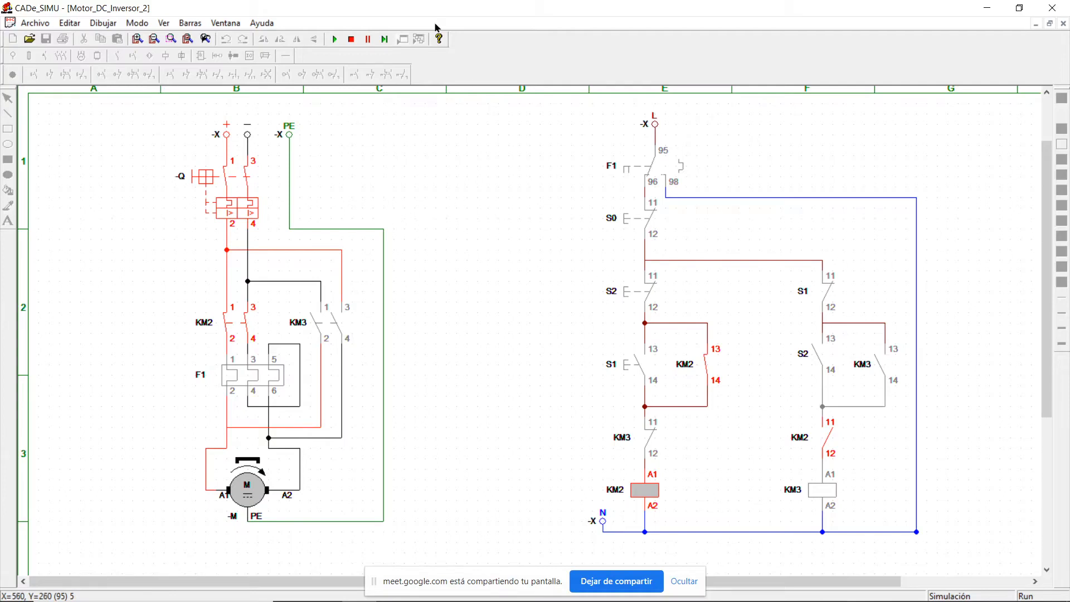
{"action": "left_click", "coordinate": [352, 39]}
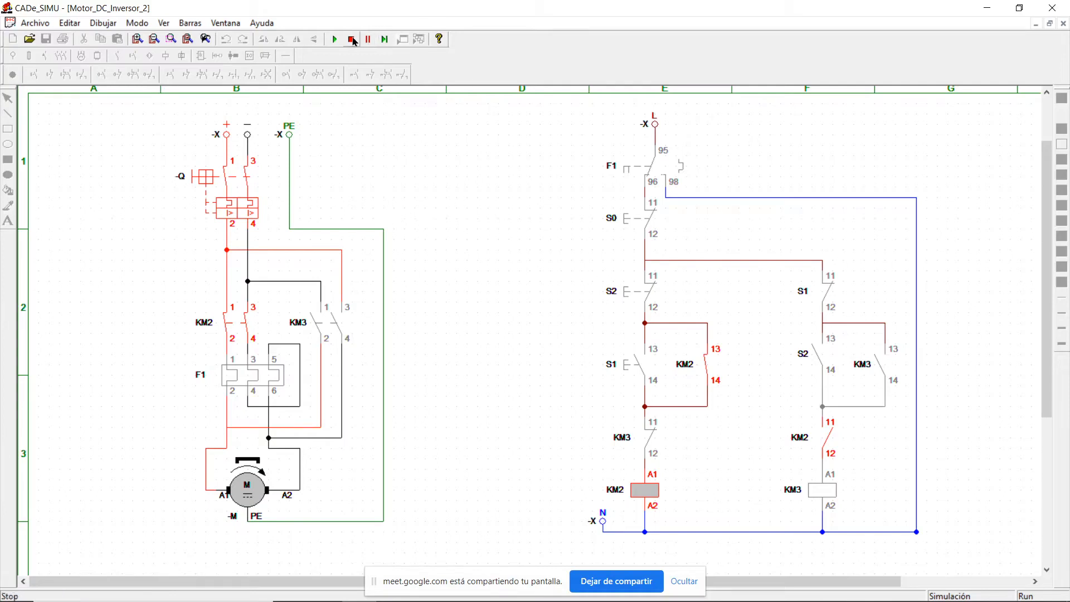
Rename the normally closed pushbutton contact in the KM2 coil branch as S1.
{"action": "double_click", "coordinate": [635, 298]}
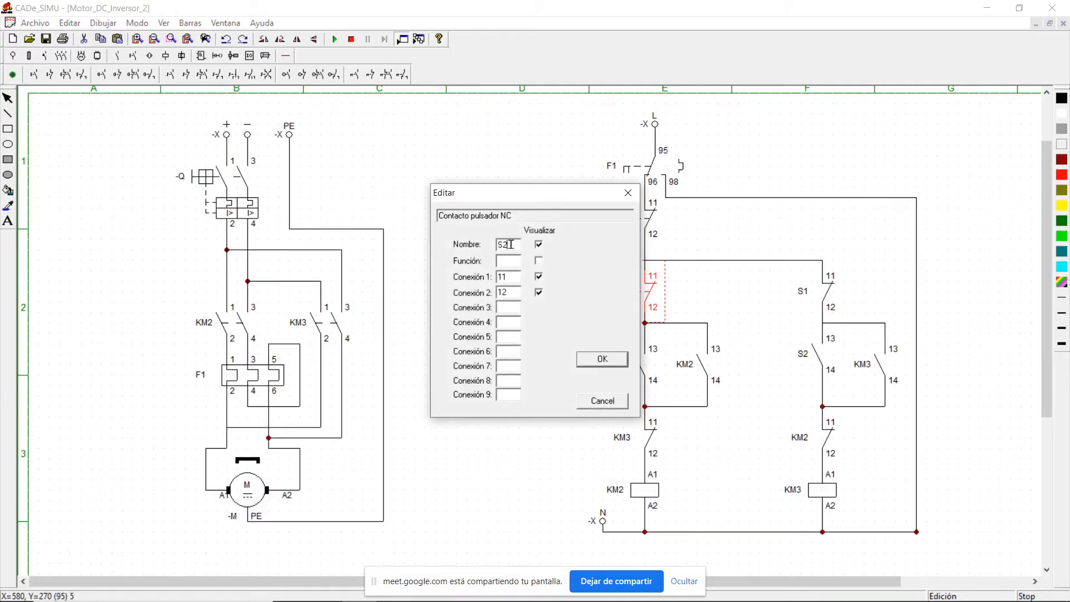
{"action": "key", "text": "BackSpace"}
{"action": "type", "text": "1"}
{"action": "key", "text": "Return"}
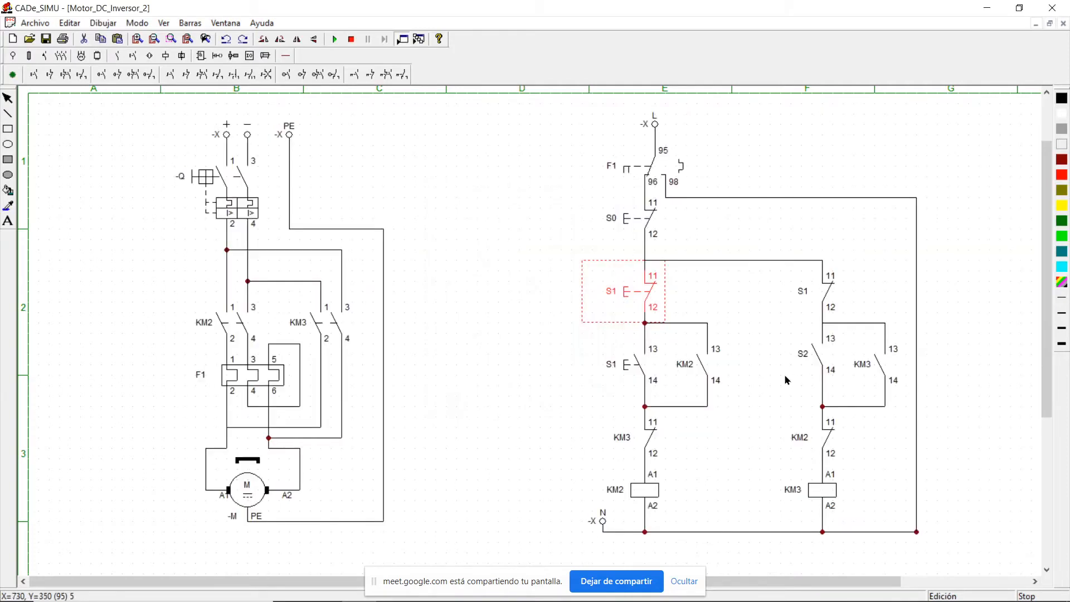
Rename the normally open auxiliary contact in the KM3 coil branch, wired parallel to the KM3 contact, as S1.
{"action": "double_click", "coordinate": [814, 354]}
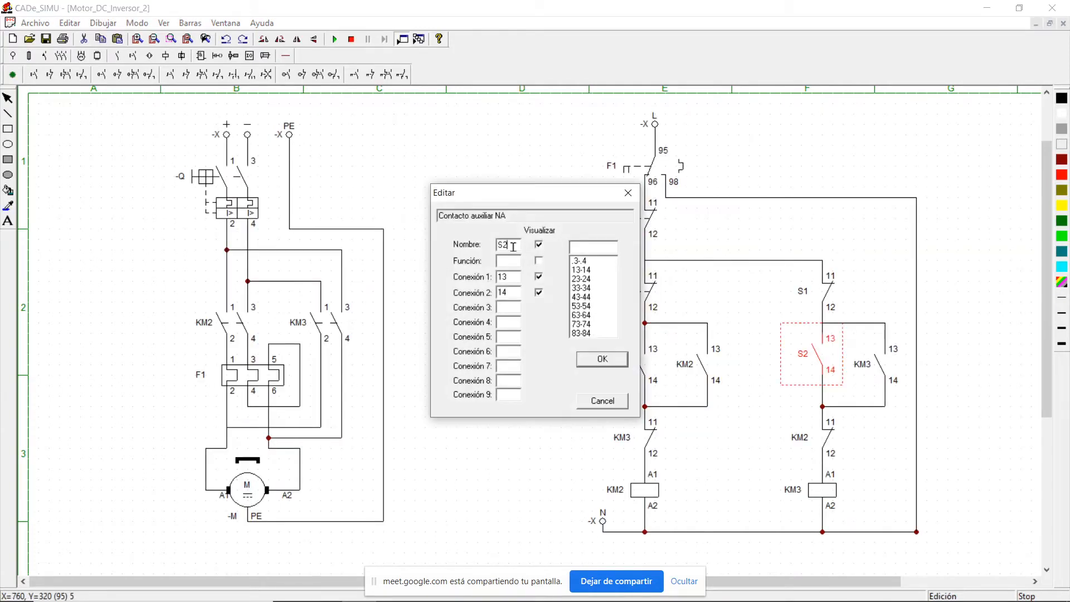
{"action": "key", "text": "BackSpace"}
{"action": "type", "text": "1"}
{"action": "key", "text": "Return"}
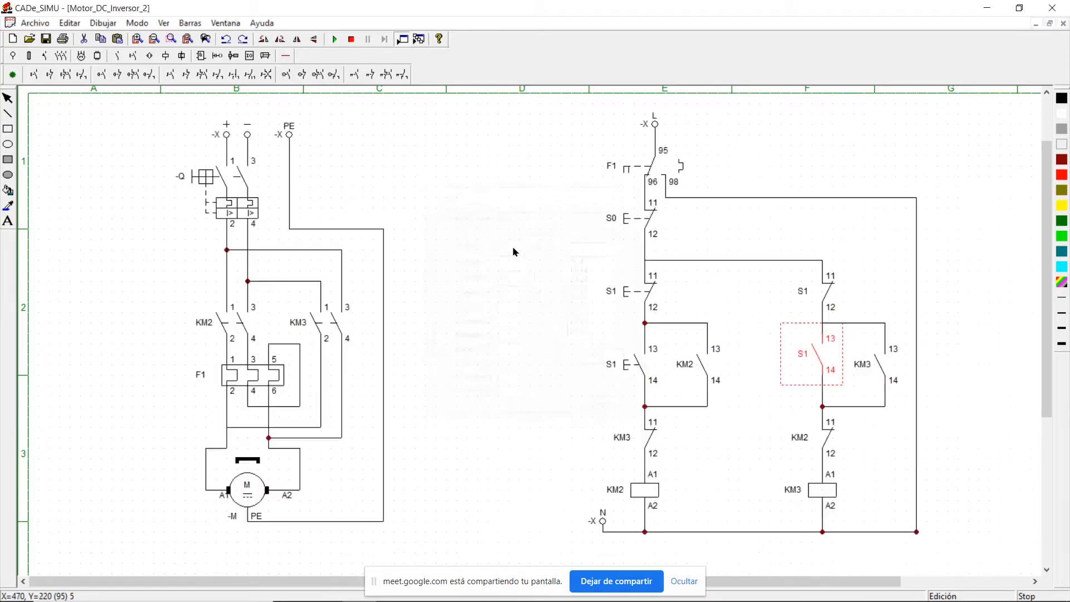
Start the simulation, close breaker Q and actuate the normally open S1 pushbutton.
{"action": "left_click", "coordinate": [333, 38]}
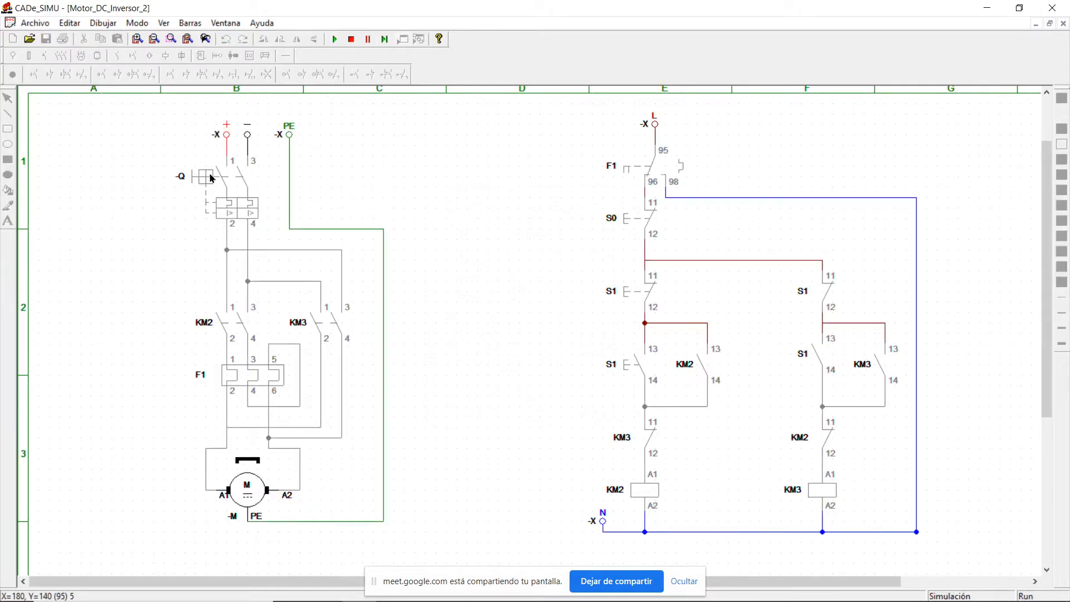
{"action": "left_click", "coordinate": [212, 178]}
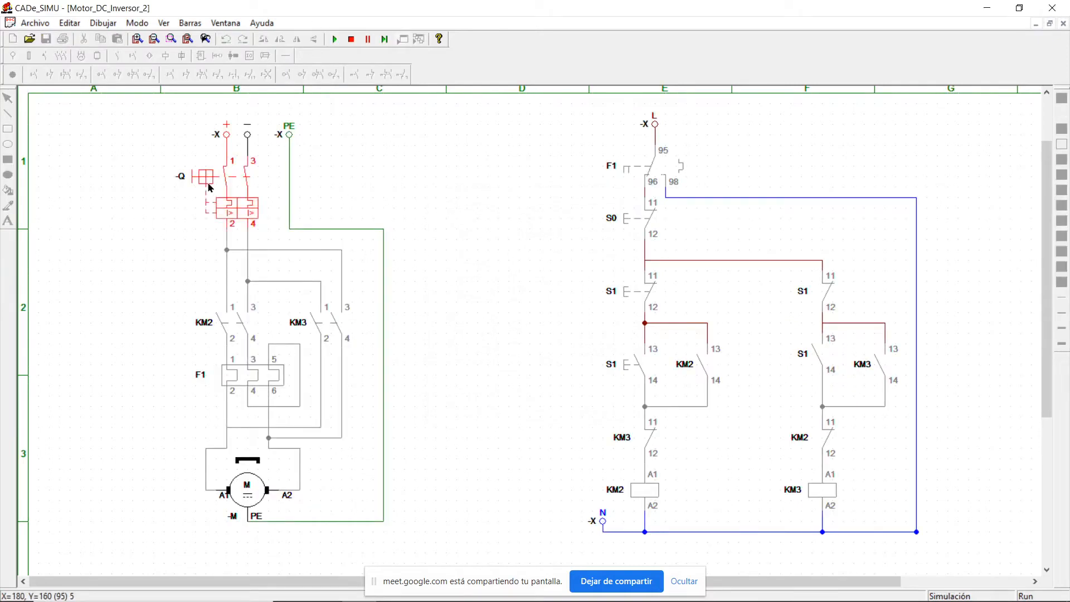
{"action": "left_click", "coordinate": [632, 365]}
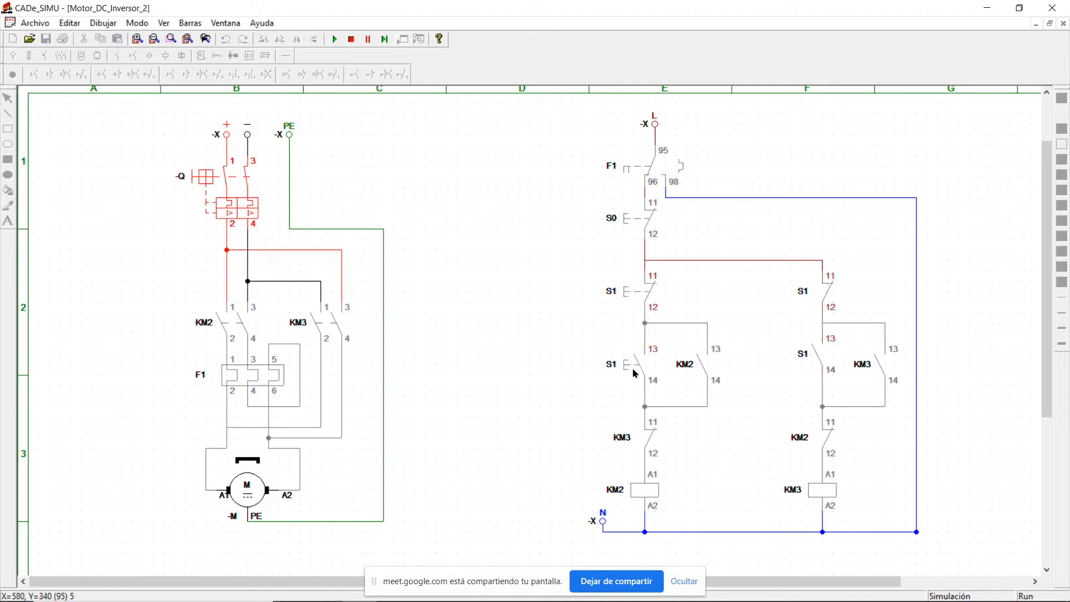
Actuate the normally closed and normally open S1 pushbuttons repeatedly to test the shared name, and stop the simulation.
{"action": "left_click", "coordinate": [632, 293]}
{"action": "left_click", "coordinate": [634, 365]}
{"action": "left_click", "coordinate": [634, 365]}
{"action": "left_click", "coordinate": [628, 297]}
{"action": "left_click", "coordinate": [632, 298]}
{"action": "left_click", "coordinate": [633, 291]}
{"action": "left_click", "coordinate": [636, 365]}
{"action": "left_click", "coordinate": [629, 291]}
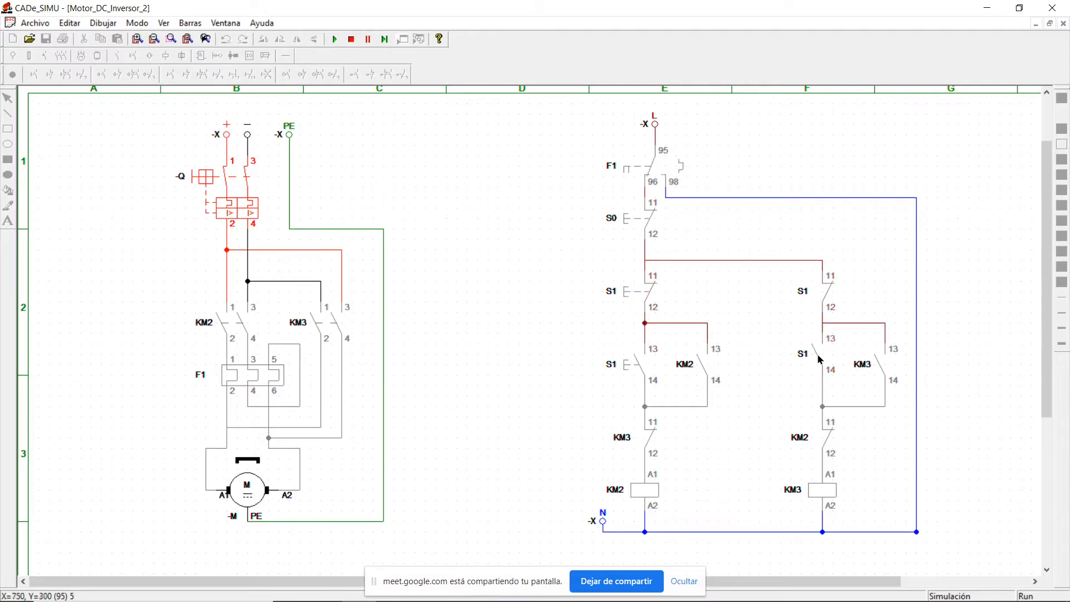
{"action": "left_click", "coordinate": [636, 290]}
{"action": "left_click", "coordinate": [634, 294]}
{"action": "left_click", "coordinate": [623, 292]}
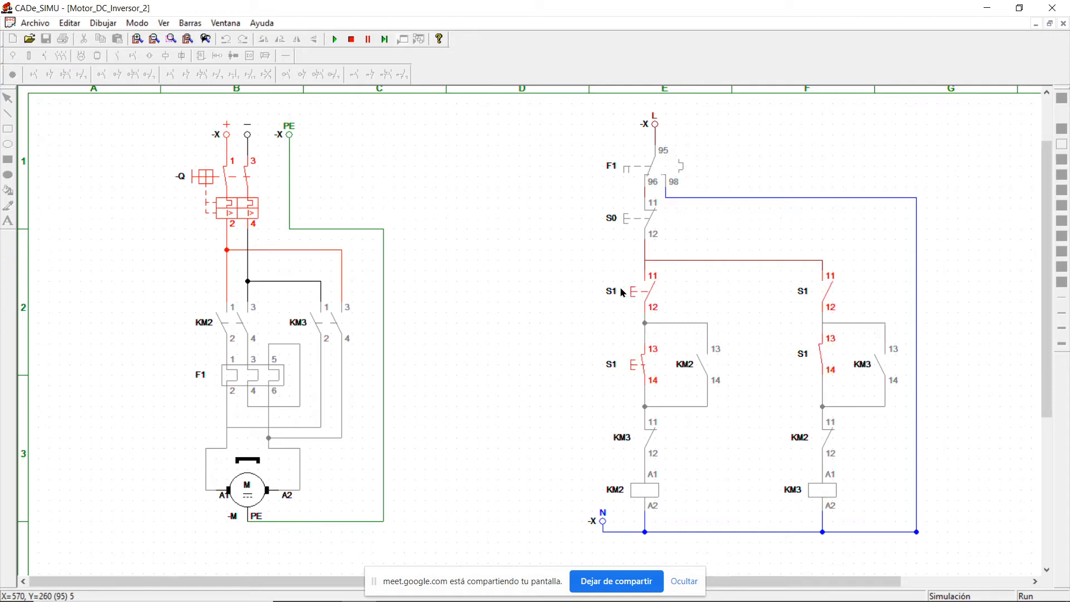
{"action": "left_click", "coordinate": [623, 292]}
{"action": "left_click", "coordinate": [623, 292]}
{"action": "left_click", "coordinate": [623, 292]}
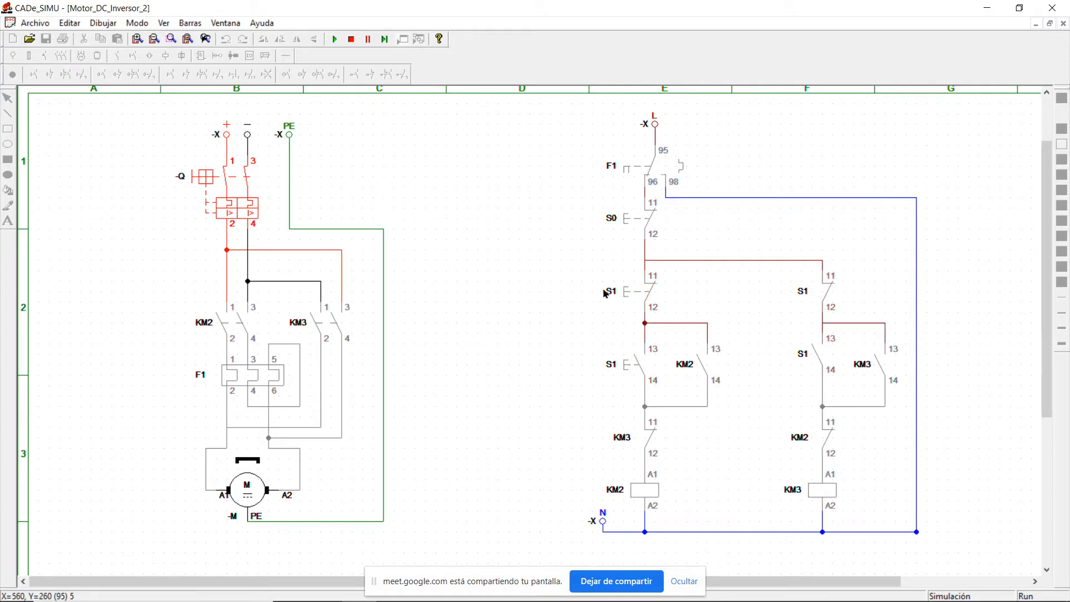
{"action": "left_click", "coordinate": [630, 292]}
{"action": "left_click", "coordinate": [351, 39]}
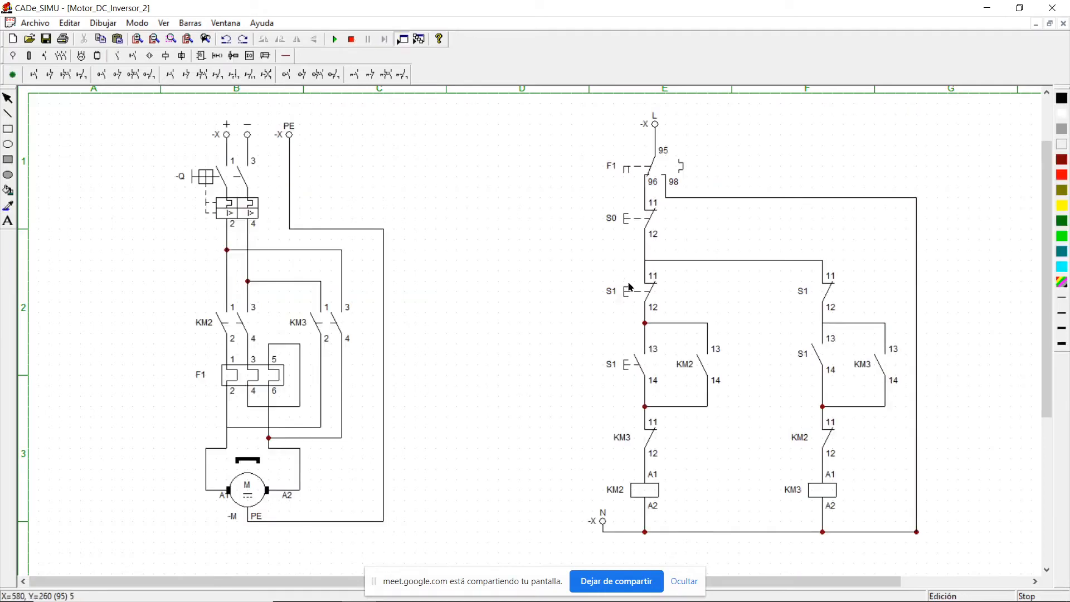
Rename the normally closed pushbutton contact above S1 in the KM2 coil branch as S2.
{"action": "double_click", "coordinate": [628, 291]}
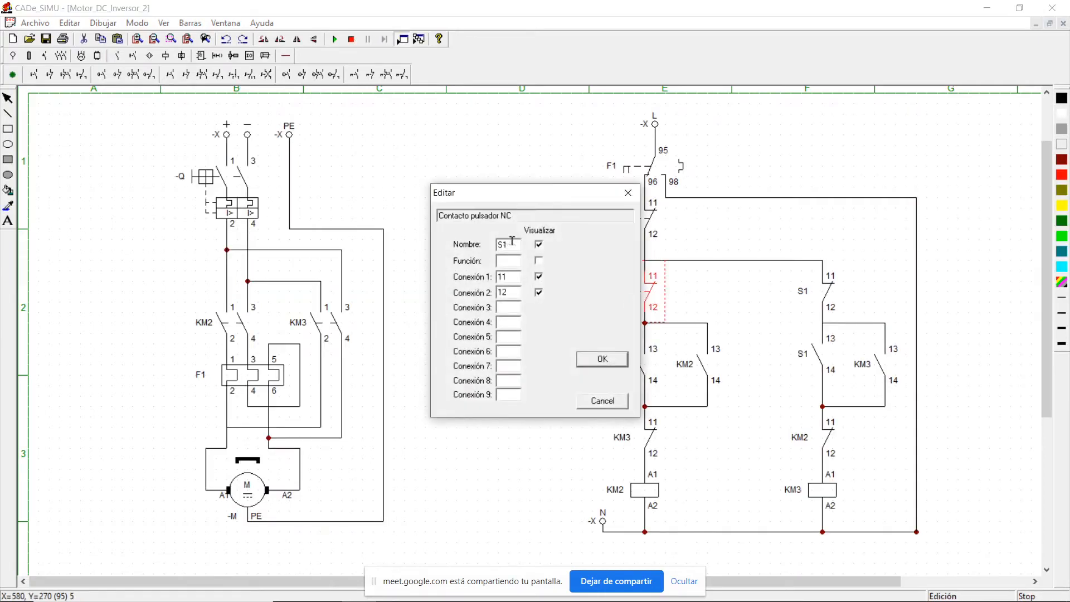
{"action": "left_click_drag", "start_coordinate": [477, 192], "coordinate": [383, 139]}
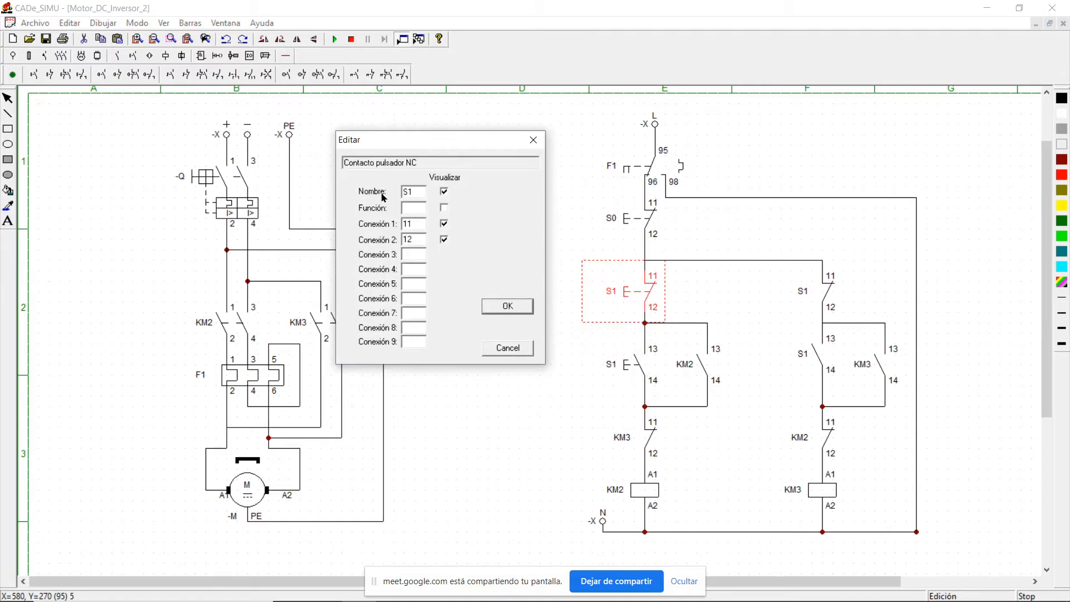
{"action": "key", "text": "BackSpace"}
{"action": "type", "text": "2"}
{"action": "key", "text": "Return"}
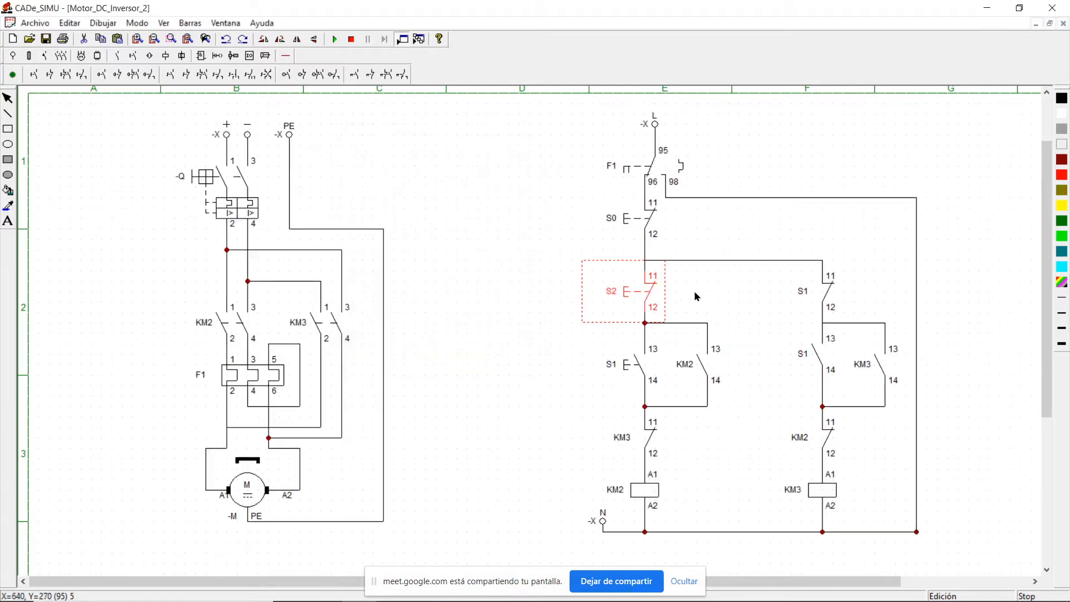
Rename the normally open auxiliary contact in the KM3 coil branch, wired parallel to the KM3 contact, as S2.
{"action": "double_click", "coordinate": [807, 353]}
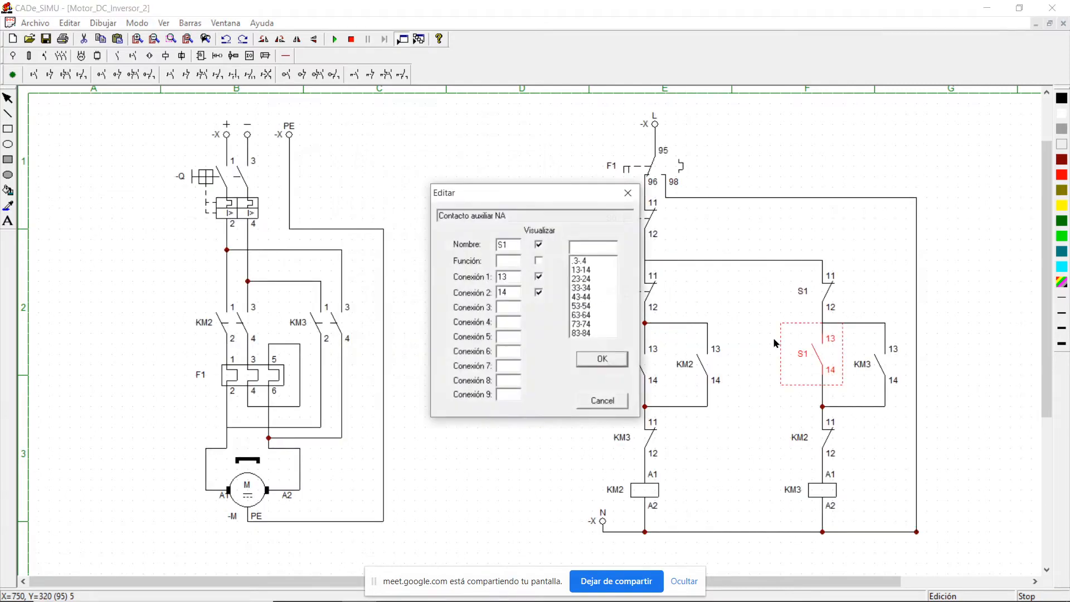
{"action": "key", "text": "BackSpace"}
{"action": "type", "text": "2"}
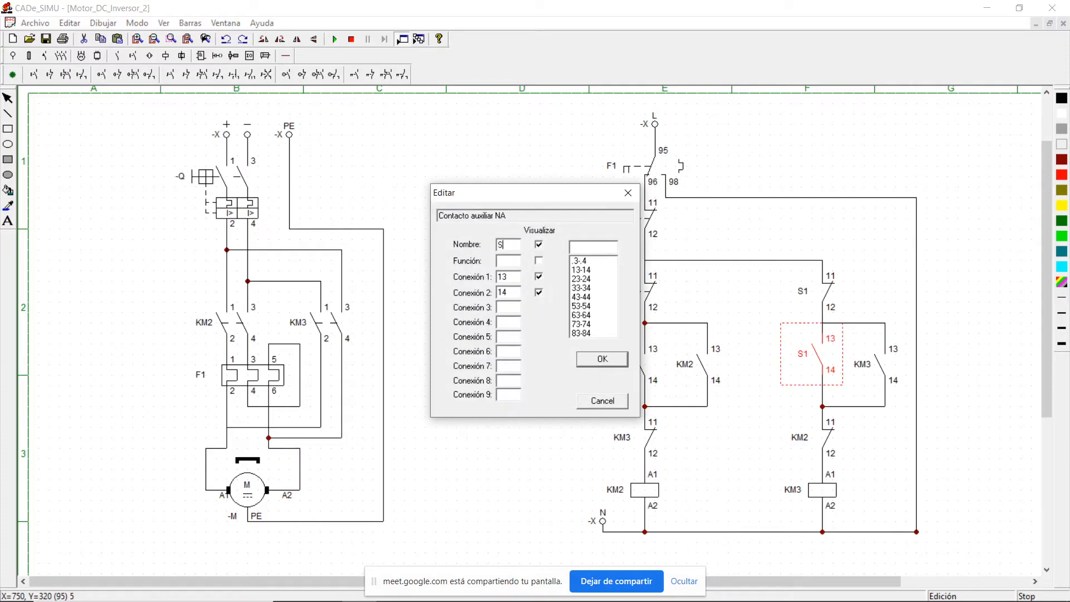
{"action": "key", "text": "Return"}
Simulate the circuit with breaker Q closed, alternate pushbuttons S1 and S2 to check both motor directions, and stop the simulation.
{"action": "left_click", "coordinate": [334, 39]}
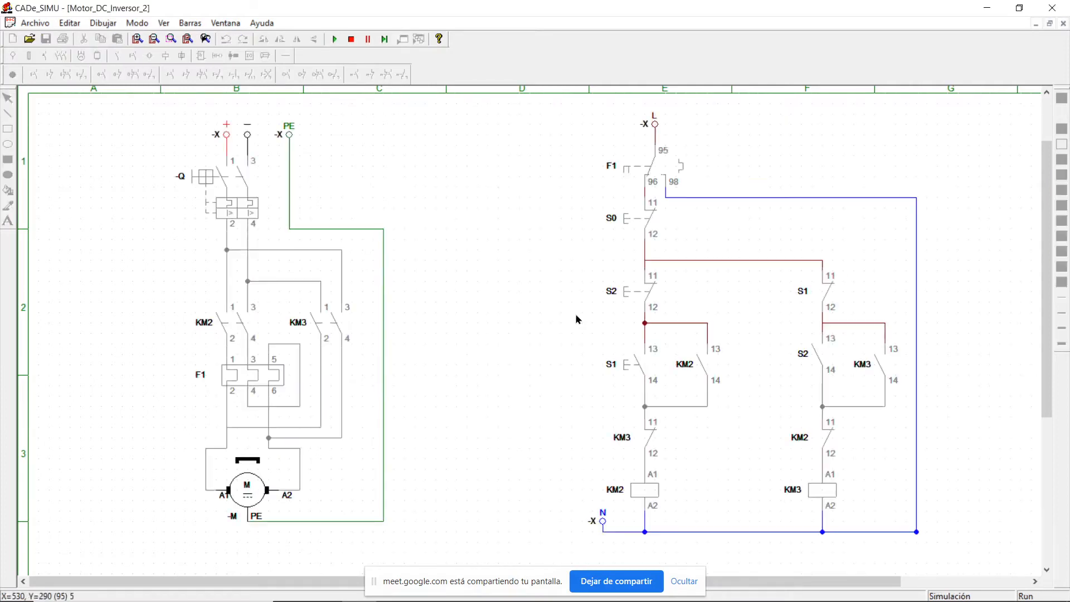
{"action": "left_click", "coordinate": [633, 371]}
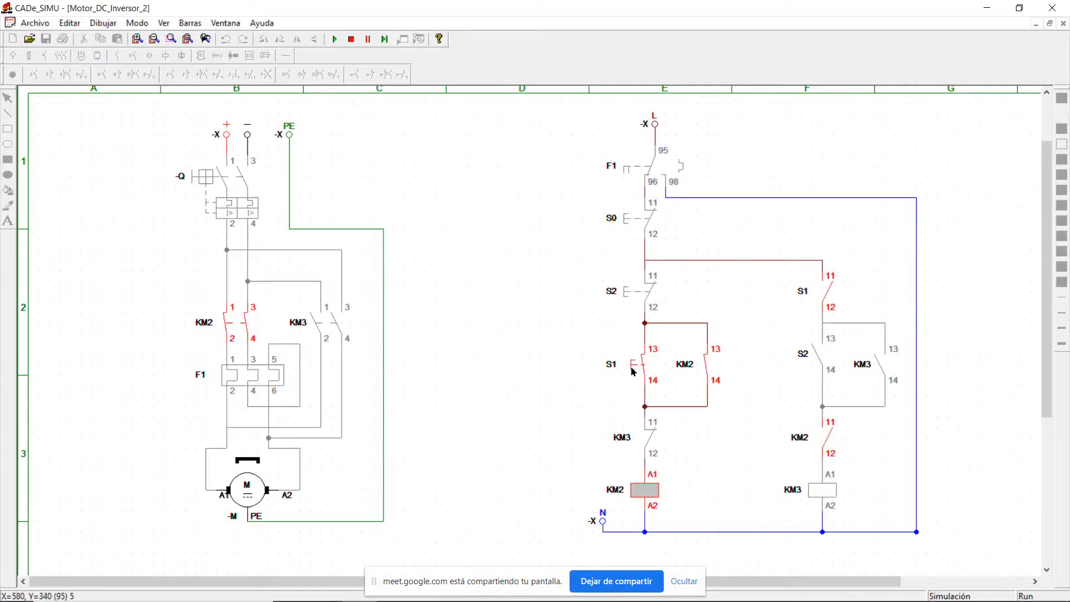
{"action": "left_click", "coordinate": [197, 179]}
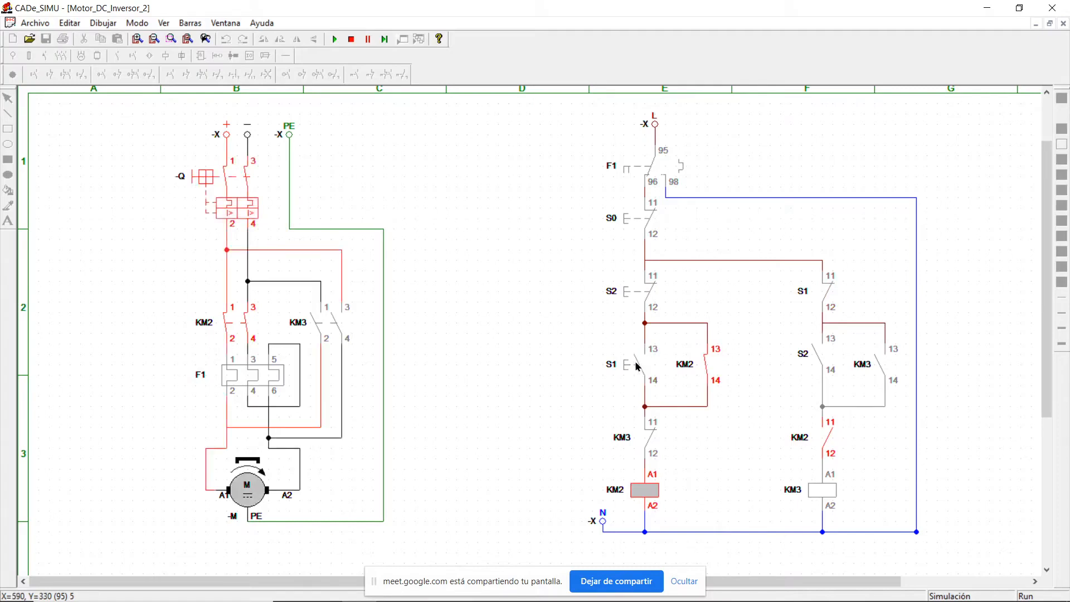
{"action": "left_click", "coordinate": [632, 294]}
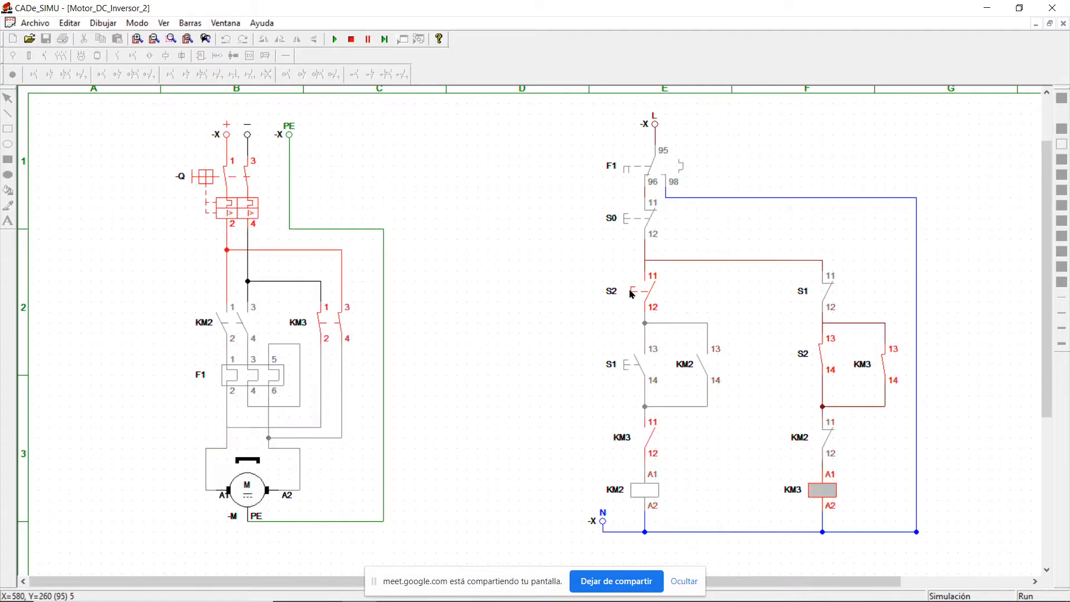
{"action": "left_click", "coordinate": [634, 363]}
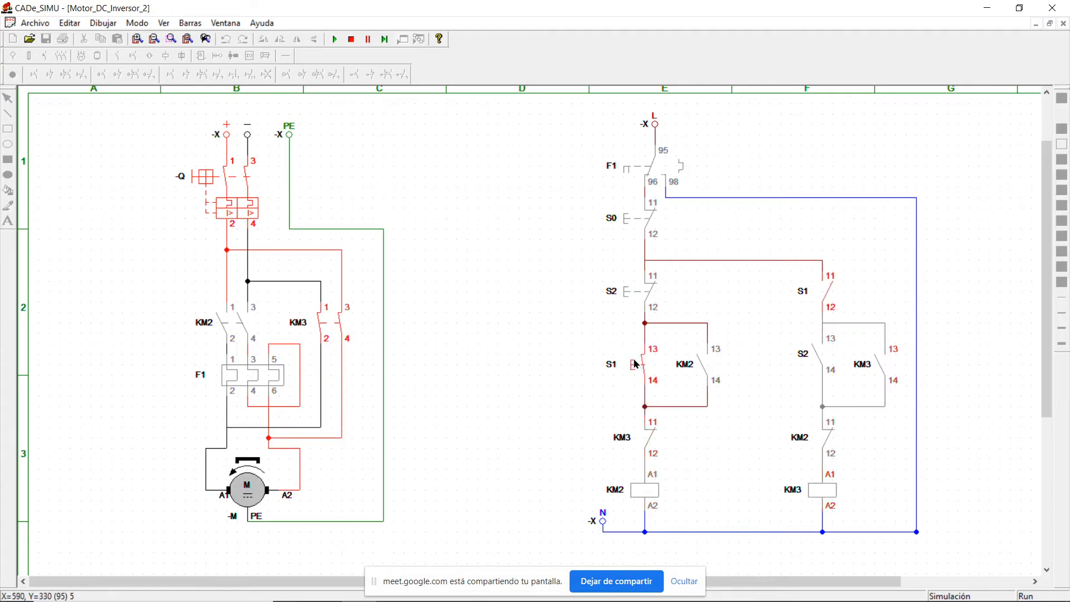
{"action": "left_click", "coordinate": [632, 291]}
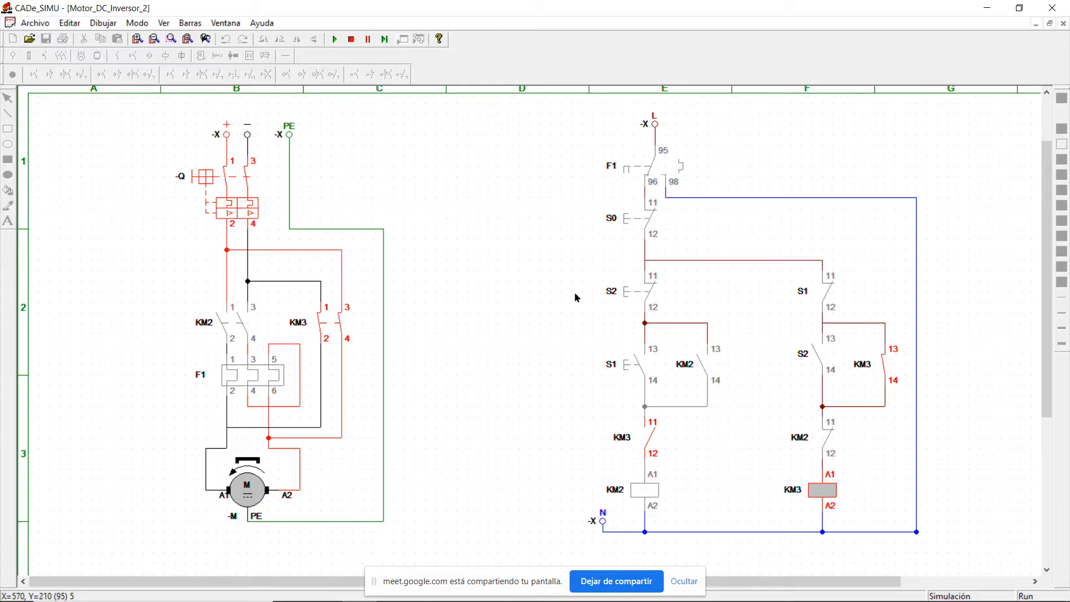
{"action": "left_click", "coordinate": [352, 39]}
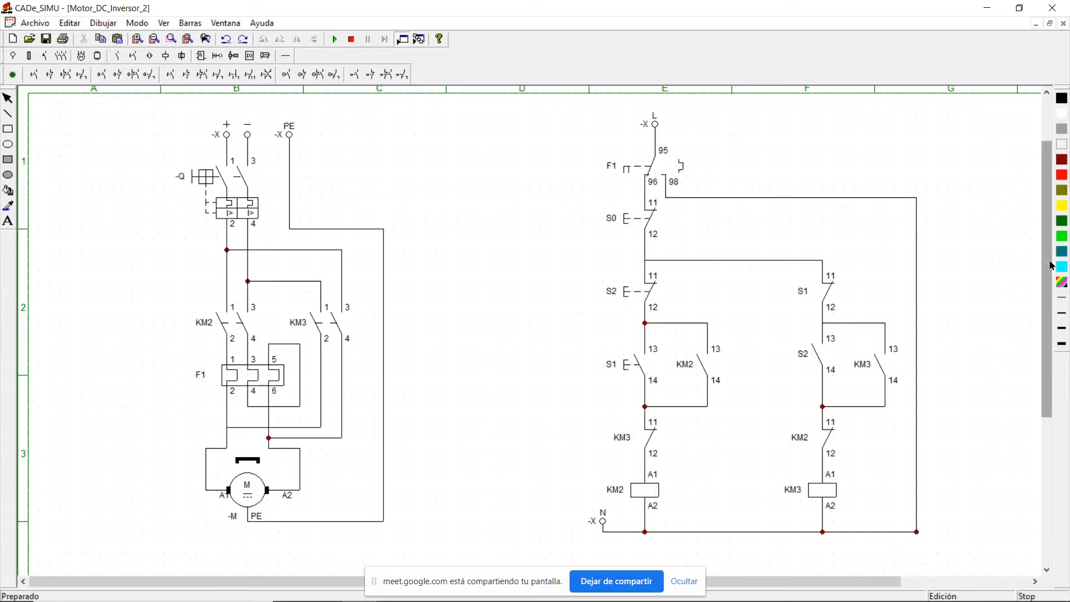
{"action": "mouse_move", "coordinate": [1046, 265]}
{"action": "left_mouse_down"}
{"action": "mouse_move", "coordinate": [1045, 250]}
{"action": "mouse_move", "coordinate": [1044, 261]}
{"action": "left_mouse_up"}
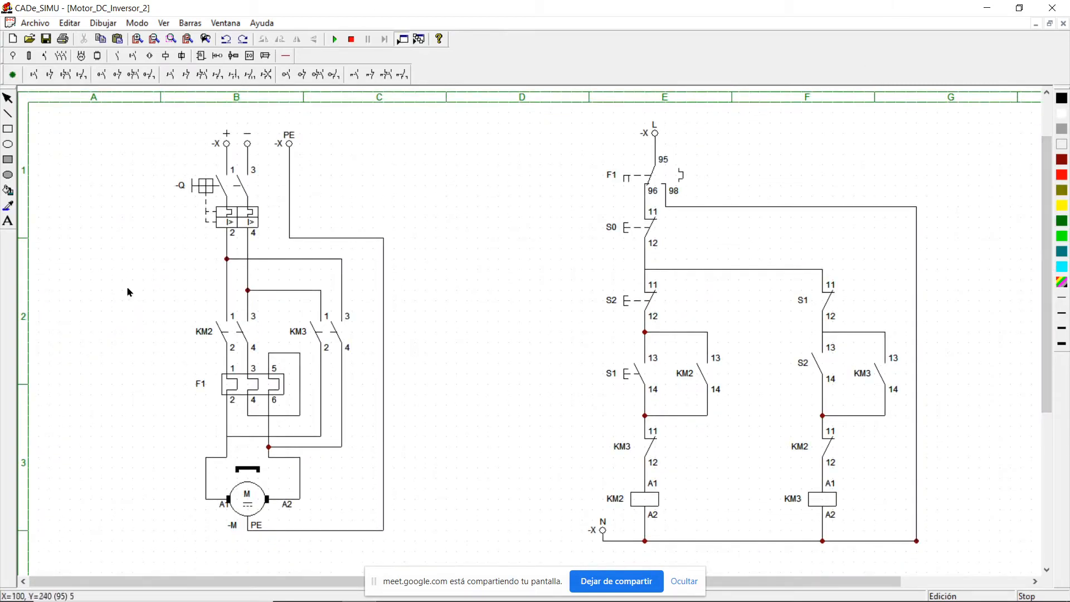
{"action": "left_click", "coordinate": [349, 39]}
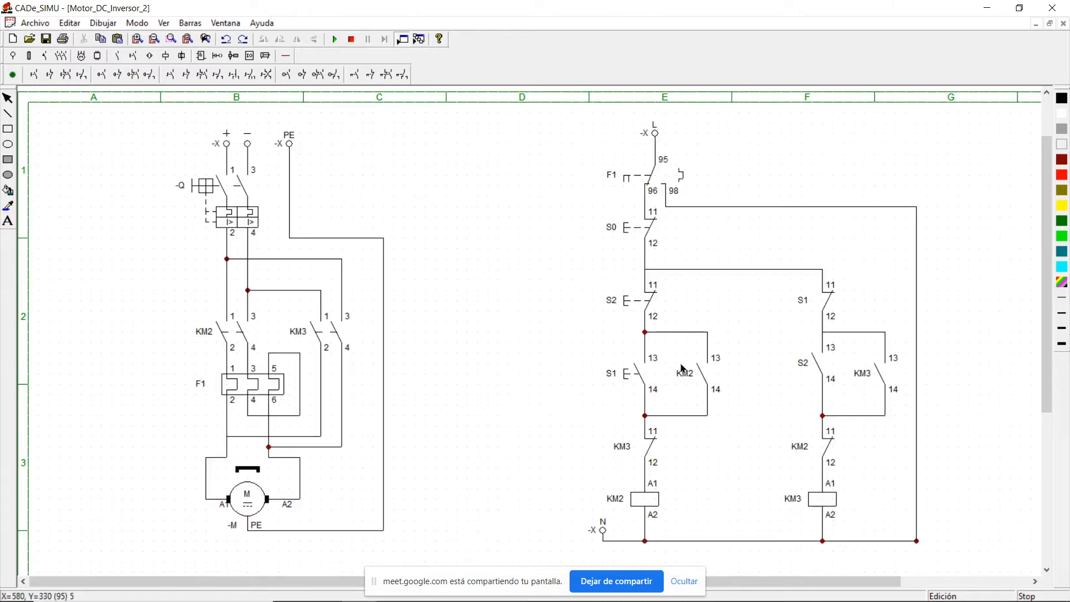